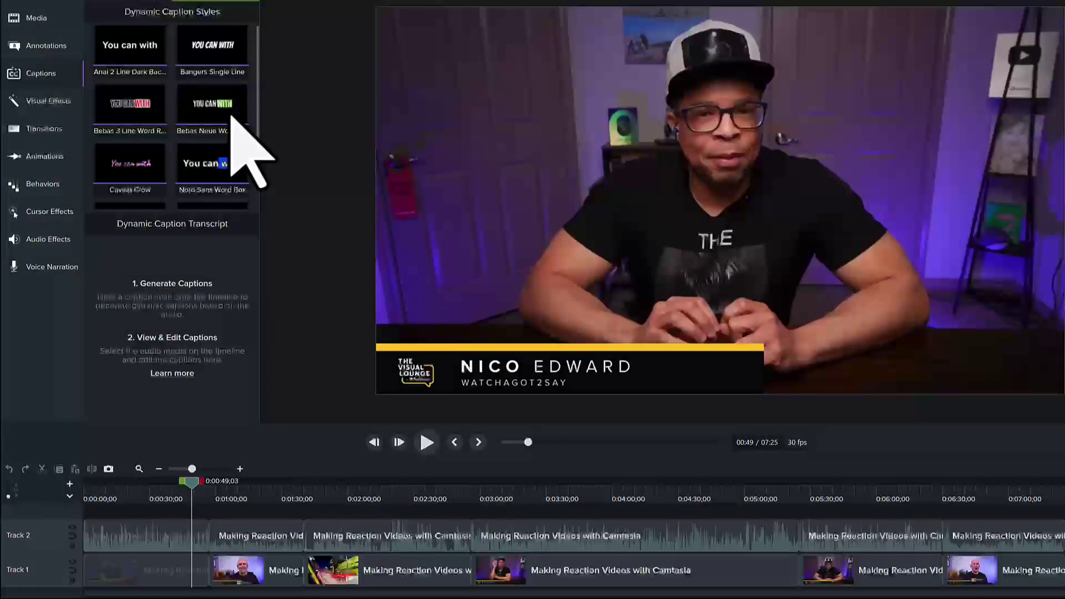
Step: Drop a dynamic caption style onto the timeline as a new Track 3 and select its clip
{"action": "left_click_drag", "start_coordinate": [230, 114], "coordinate": [135, 513]}
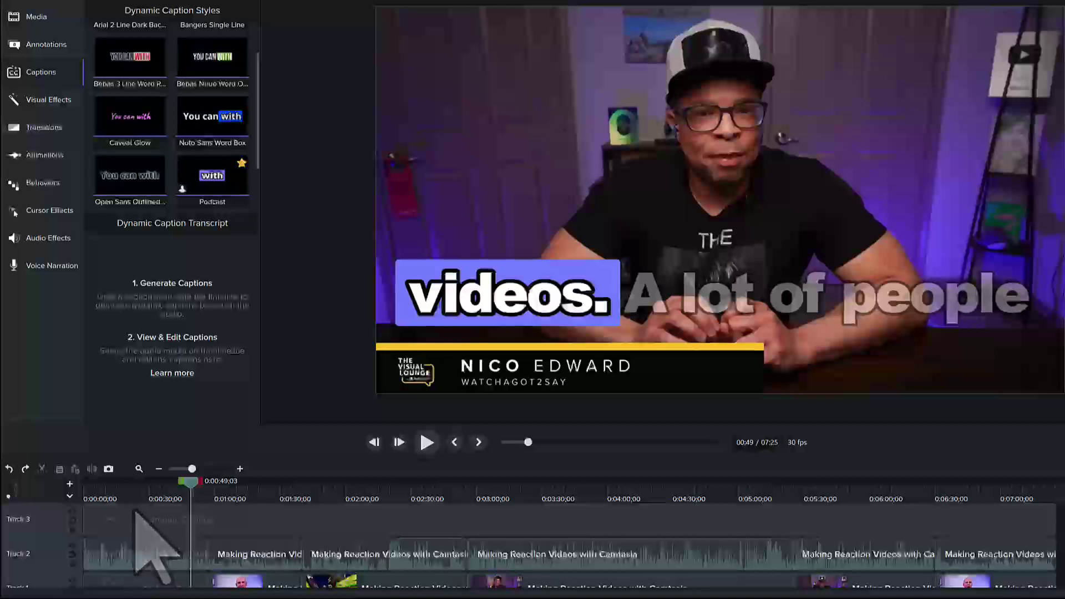
{"action": "left_click", "coordinate": [168, 509]}
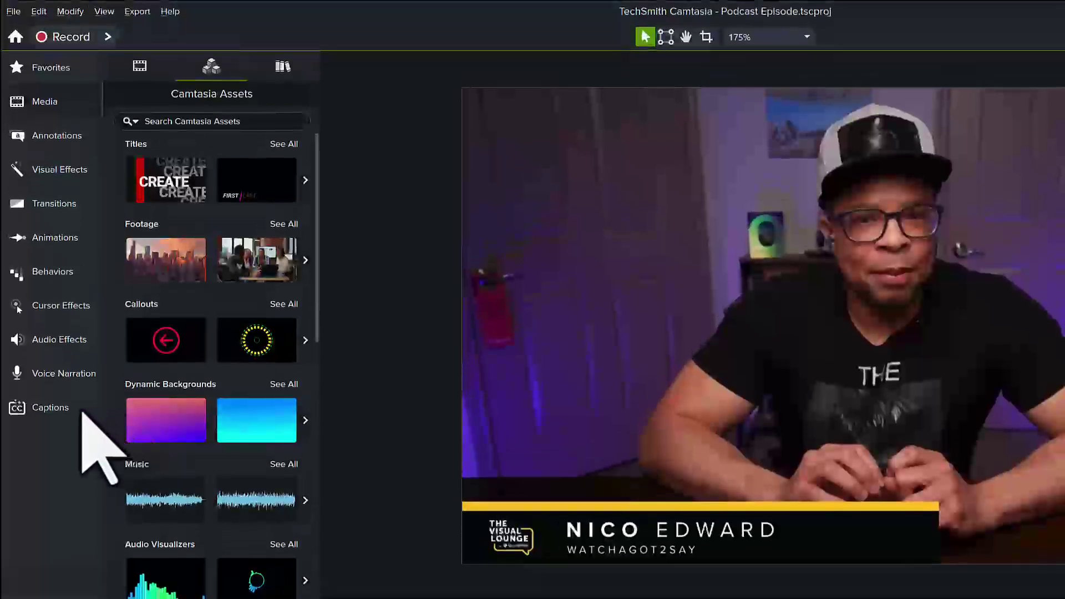
Step: Move Captions higher in the tool sidebar and reopen the Captions panel from the hidden panels
{"action": "left_click", "coordinate": [83, 413]}
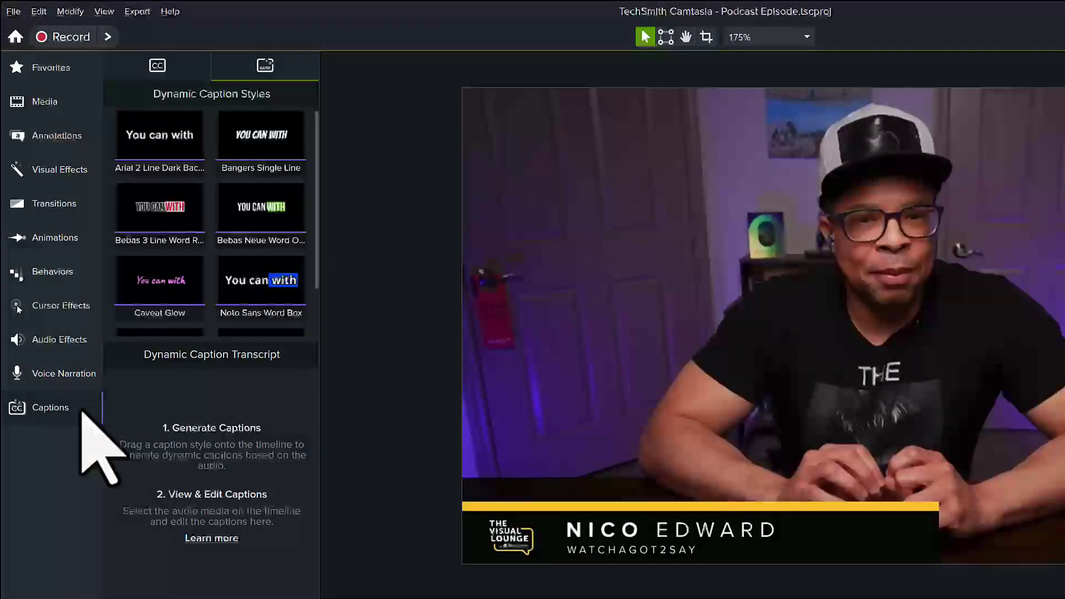
{"action": "mouse_move", "coordinate": [83, 411]}
{"action": "left_mouse_down"}
{"action": "mouse_move", "coordinate": [86, 424]}
{"action": "mouse_move", "coordinate": [92, 172]}
{"action": "left_mouse_up"}
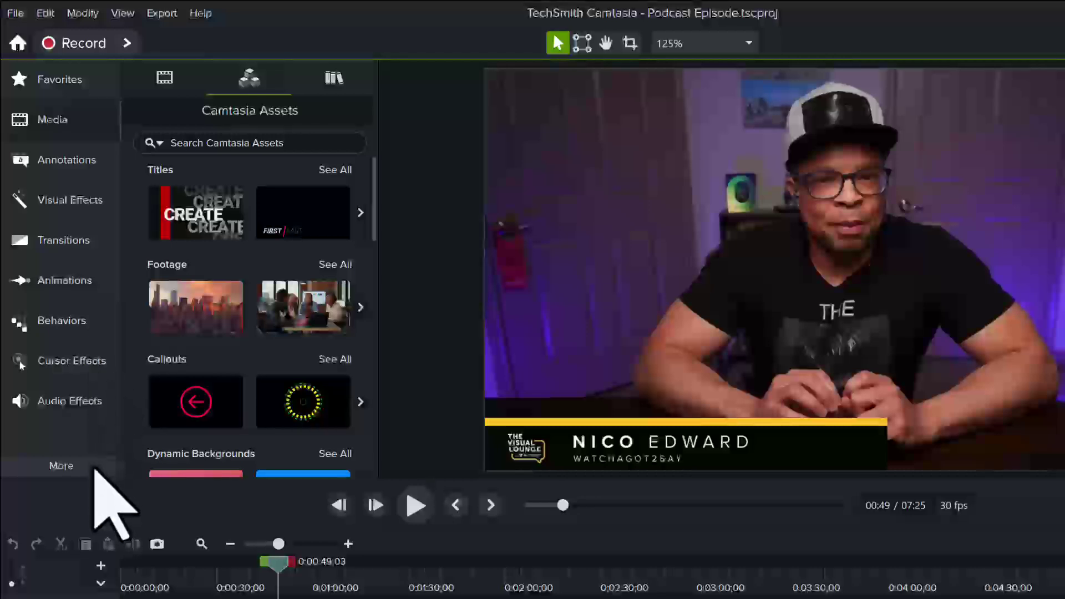
{"action": "left_click", "coordinate": [94, 470]}
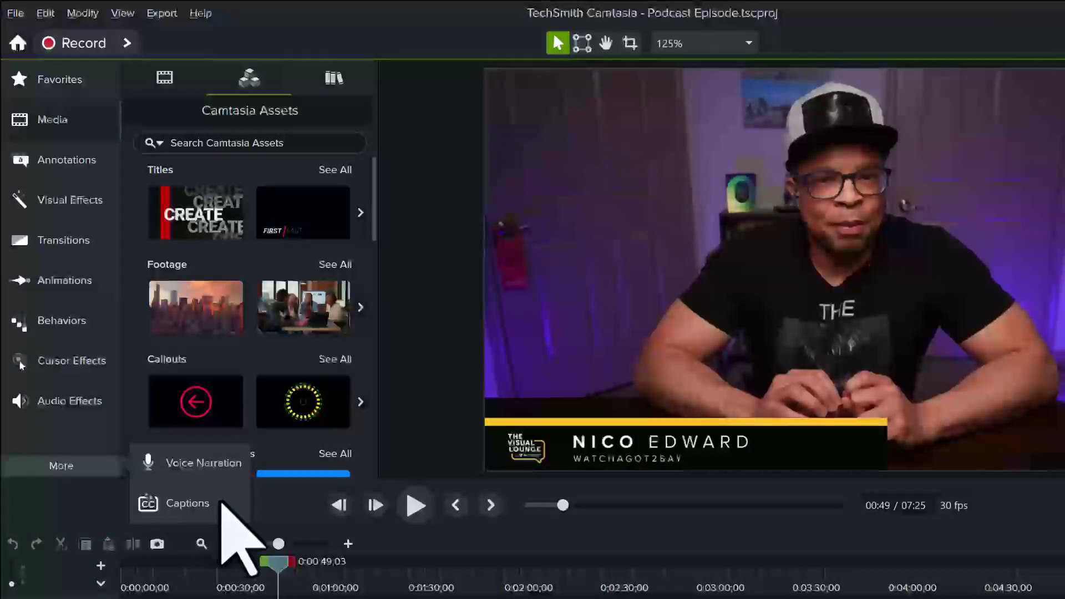
{"action": "left_click", "coordinate": [221, 503]}
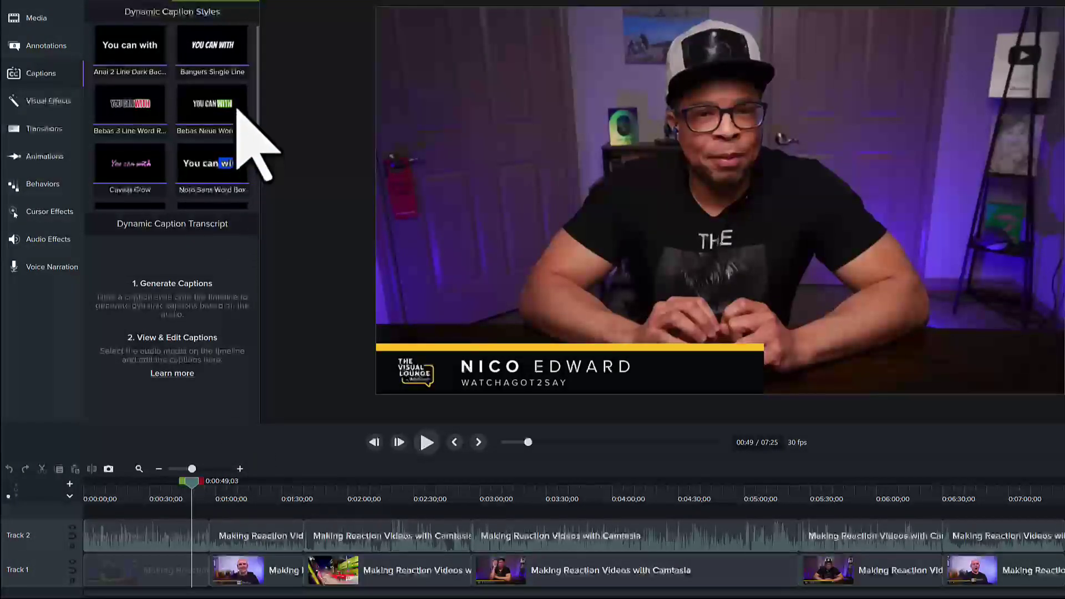
Step: Add Bebas Neue dynamic captions on Track 3 and load the Track 2 audio's transcript
{"action": "left_click_drag", "start_coordinate": [239, 108], "coordinate": [136, 491]}
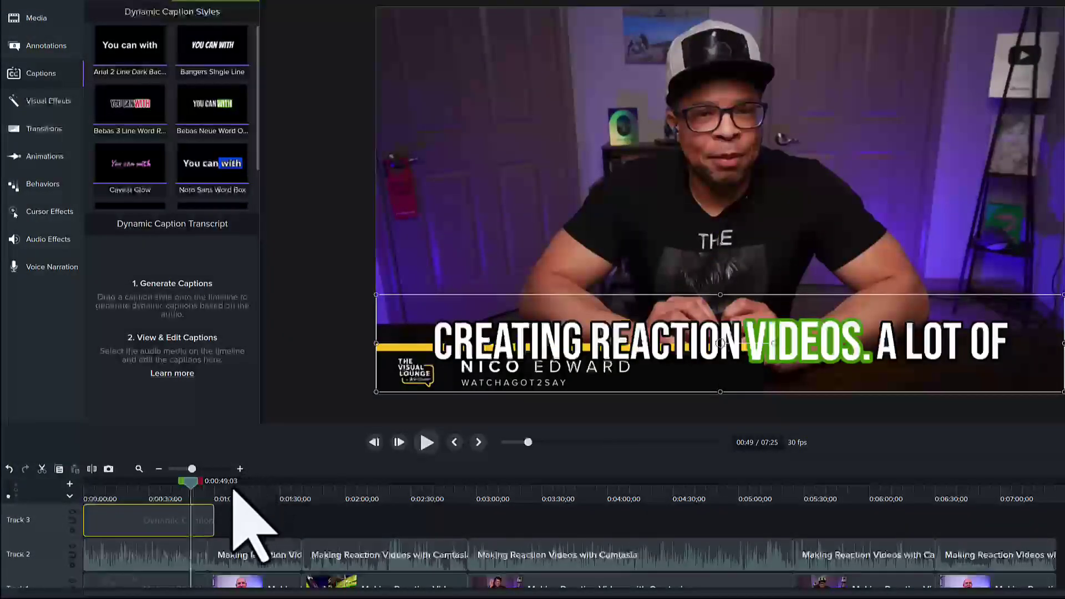
{"action": "left_click", "coordinate": [191, 554]}
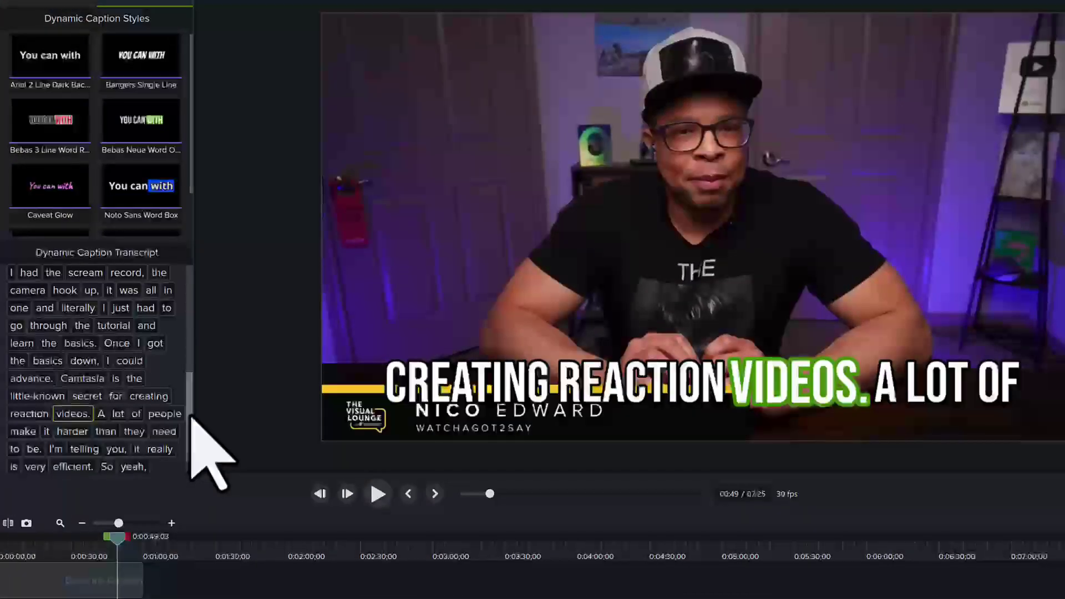
Step: Correct the transcript word 'scream' to 'screen'
{"action": "left_click_drag", "start_coordinate": [191, 417], "coordinate": [191, 388]}
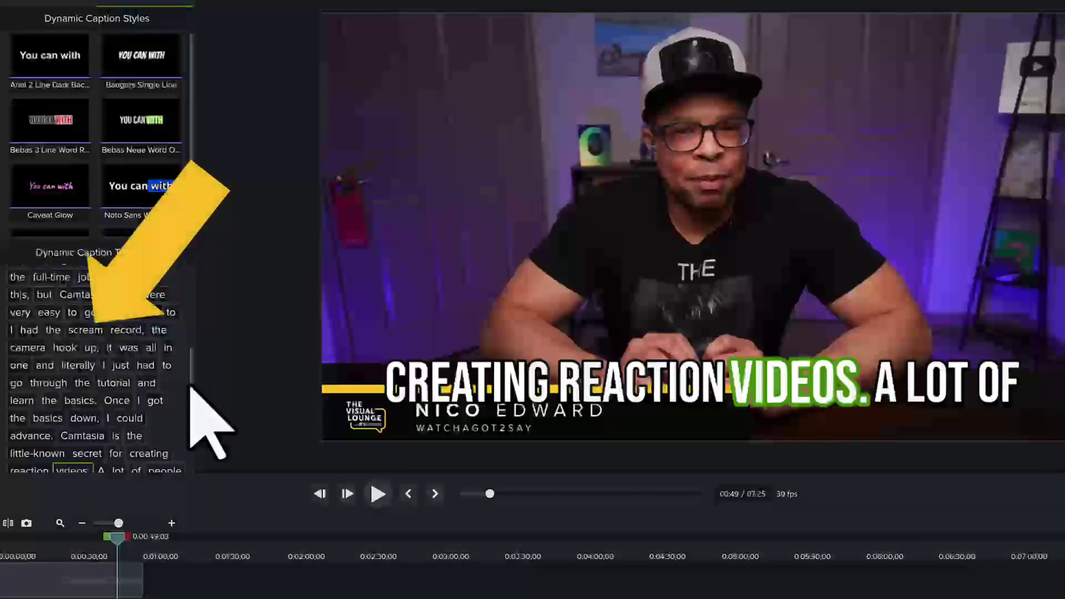
{"action": "double_click", "coordinate": [95, 334]}
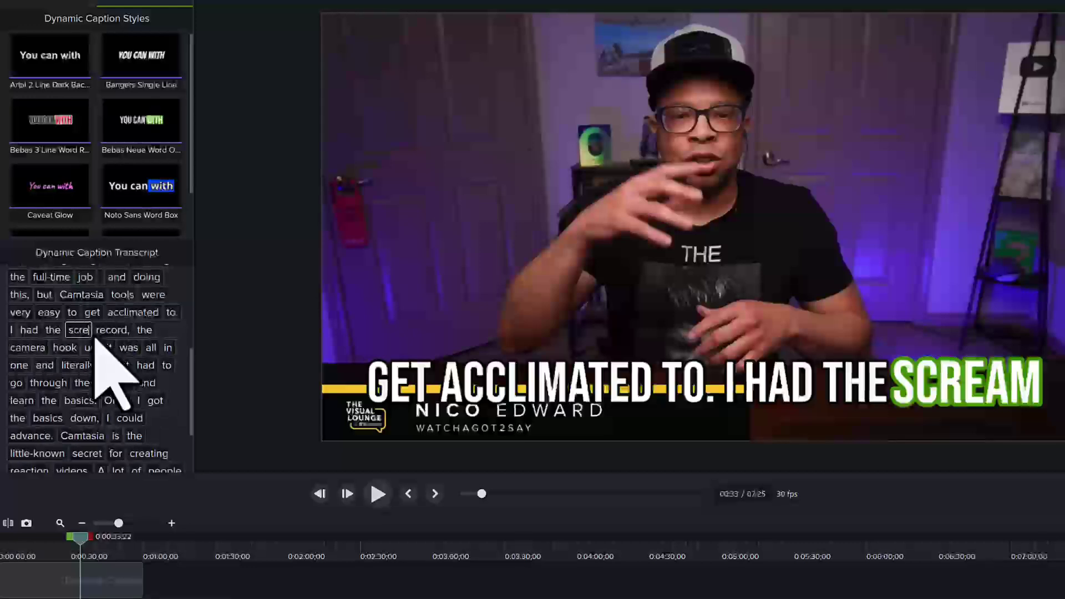
{"action": "type", "text": "en"}
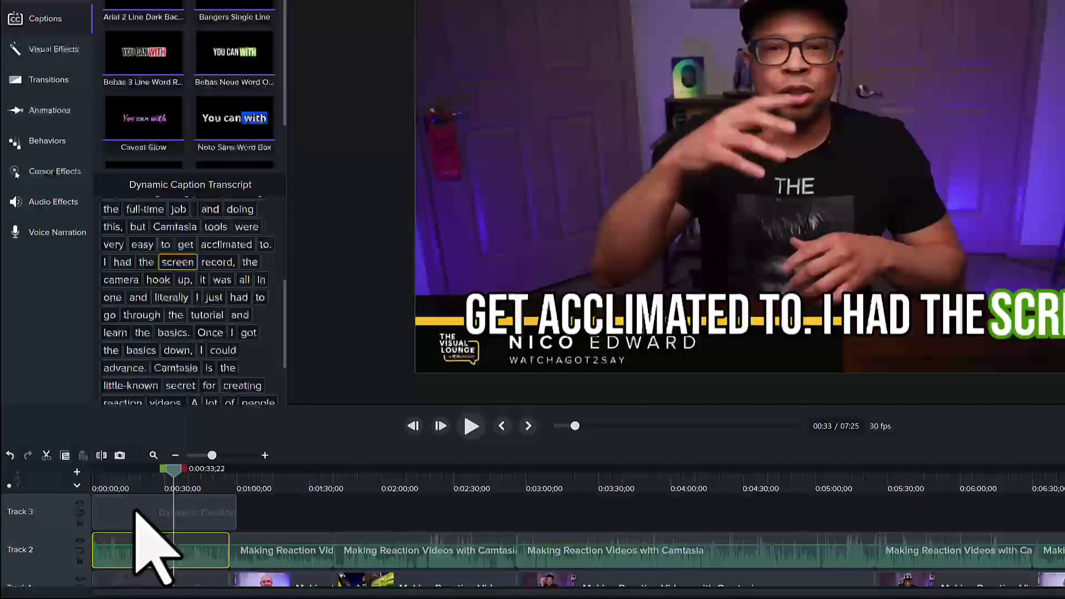
Step: Delete the Bebas Neue caption clip and put Noto Sans Word Box captions on Track 3
{"action": "left_click", "coordinate": [136, 512]}
{"action": "key", "text": "Delete"}
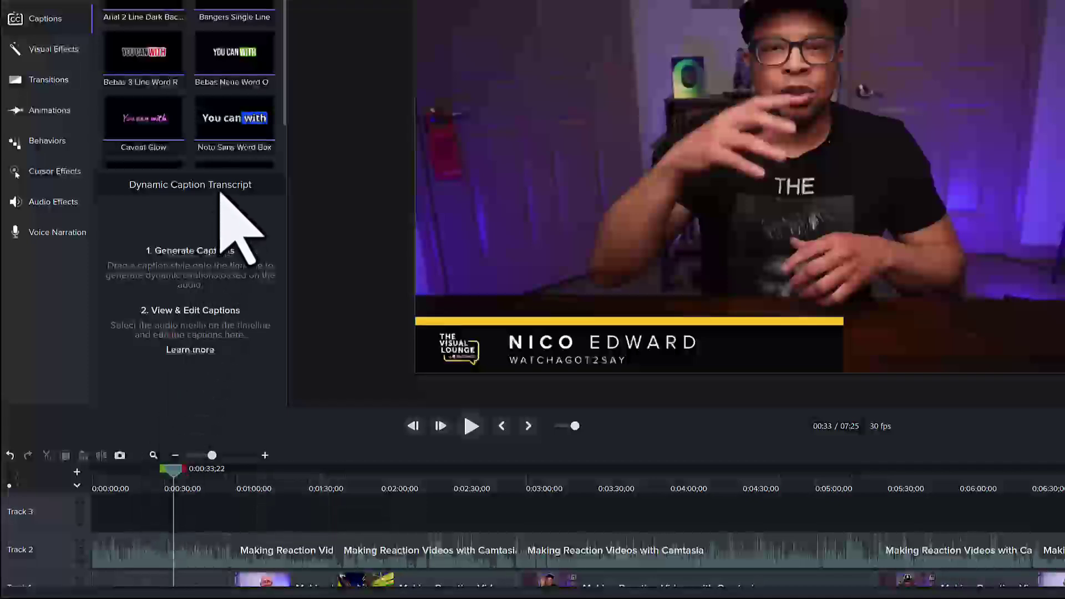
{"action": "left_click_drag", "start_coordinate": [244, 143], "coordinate": [165, 502]}
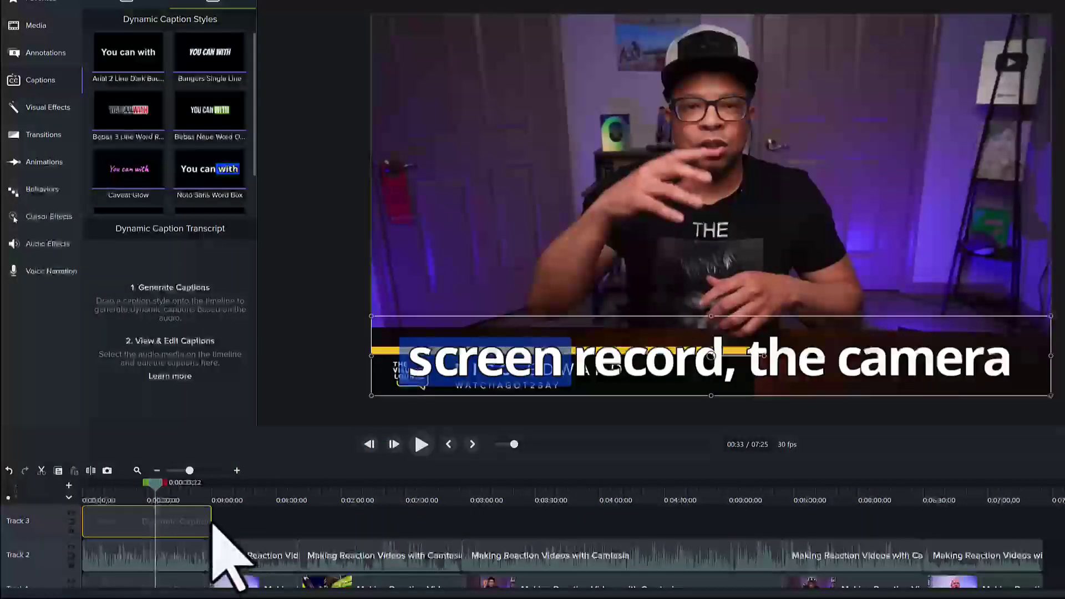
Step: Extend the caption clip past 6:42 and raise the captions above the lower-third name bar
{"action": "left_click_drag", "start_coordinate": [213, 524], "coordinate": [1029, 525]}
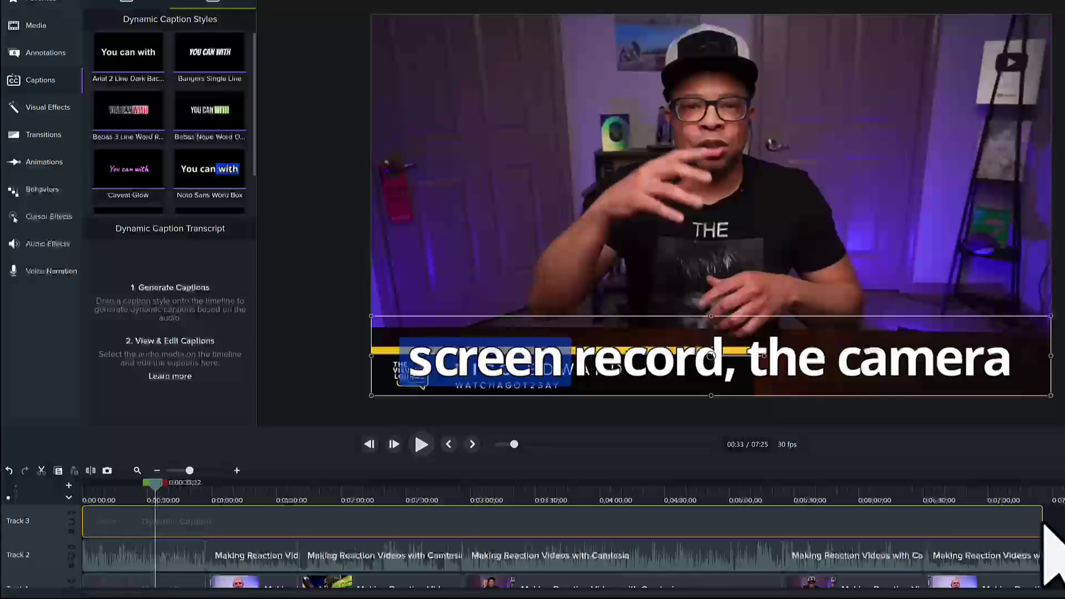
{"action": "left_click_drag", "start_coordinate": [1043, 524], "coordinate": [925, 524]}
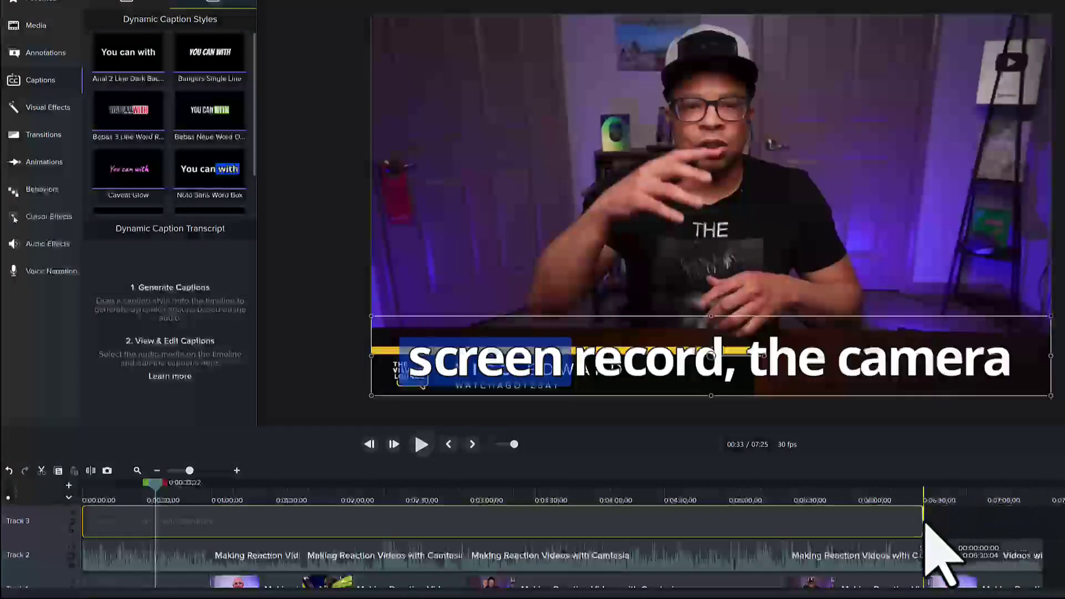
{"action": "left_click", "coordinate": [951, 497]}
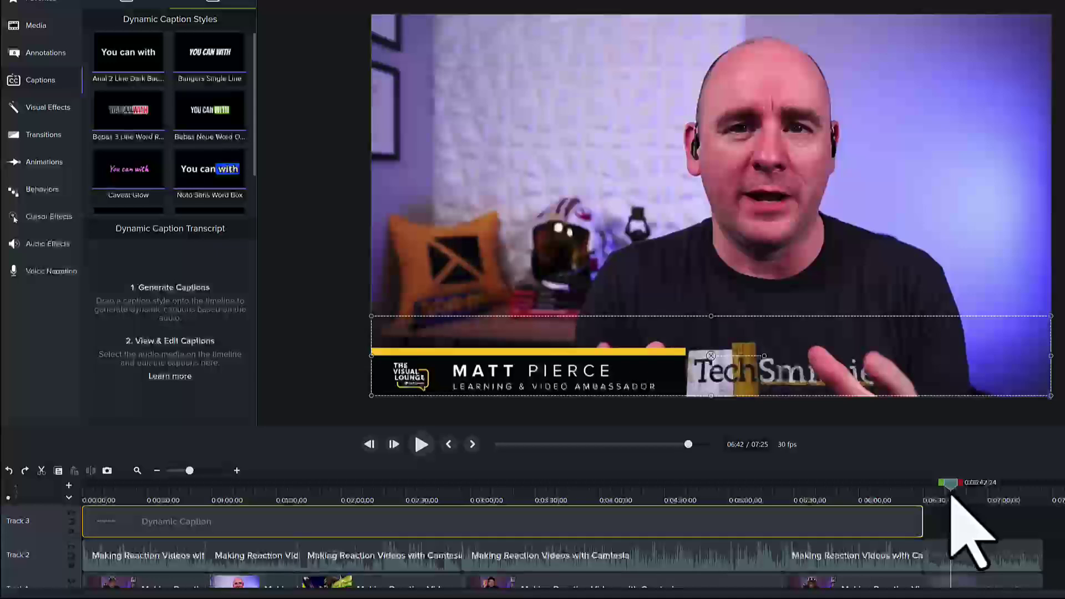
{"action": "left_click_drag", "start_coordinate": [924, 524], "coordinate": [1042, 524]}
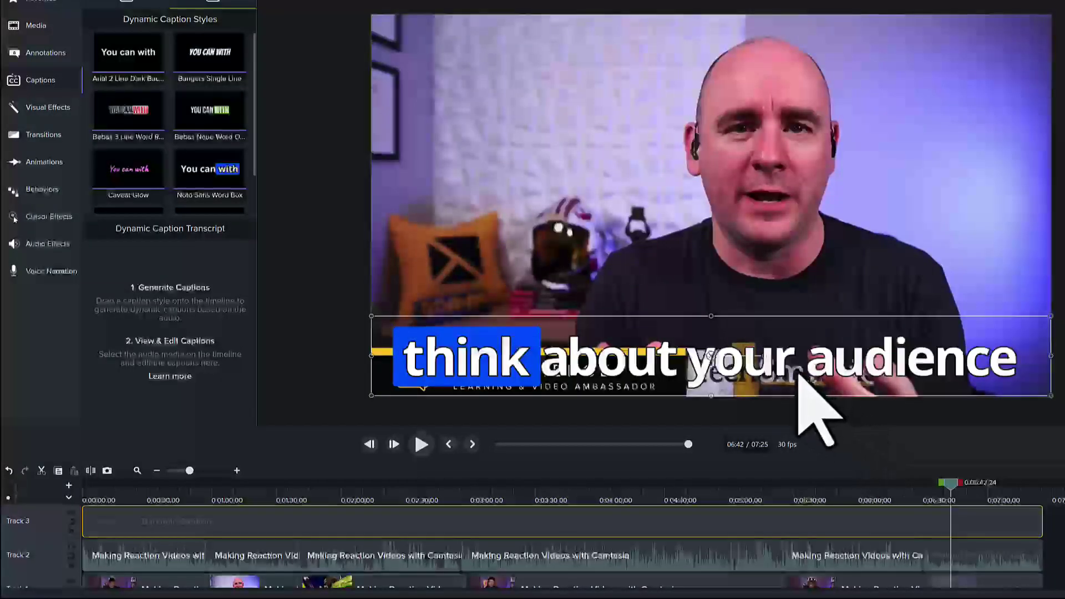
{"action": "left_click_drag", "start_coordinate": [799, 376], "coordinate": [799, 317]}
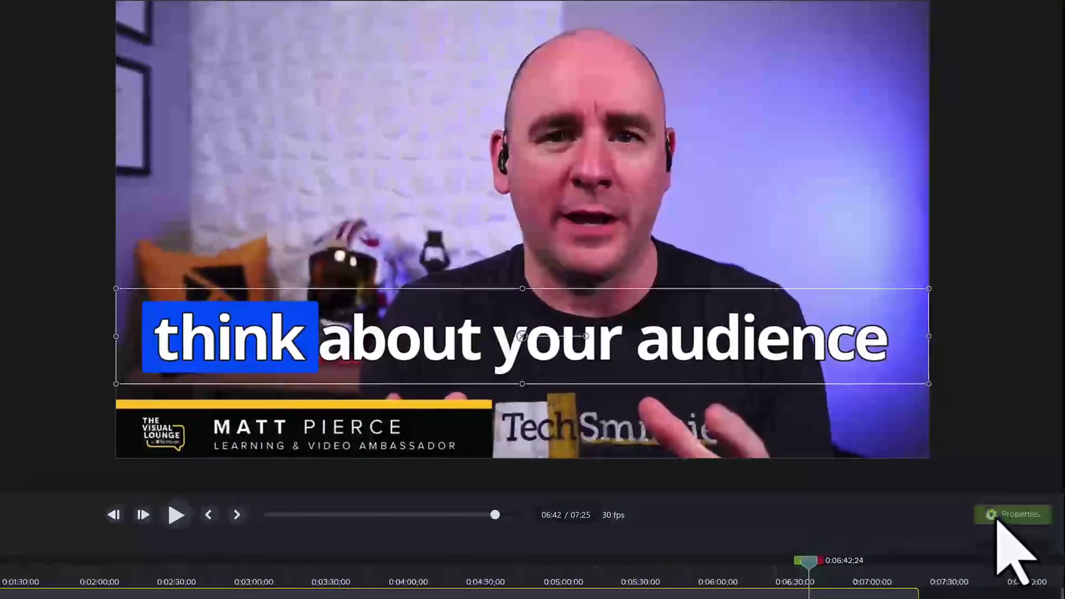
Step: Set the caption font to Arial Black, enlarge it, thicken the outline and tighten letter spacing
{"action": "left_click", "coordinate": [999, 517]}
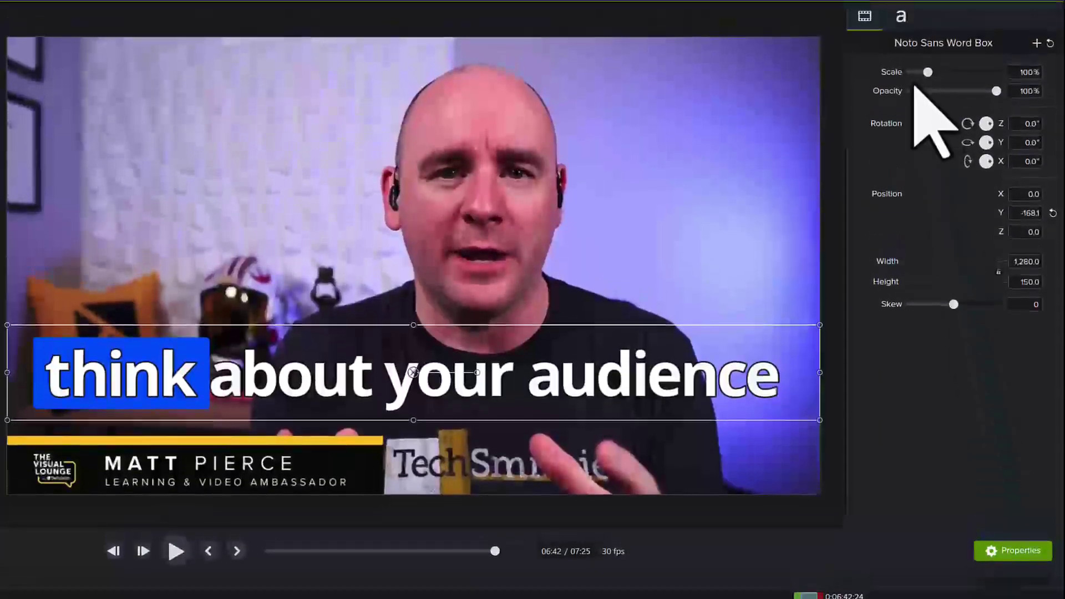
{"action": "left_click", "coordinate": [901, 19]}
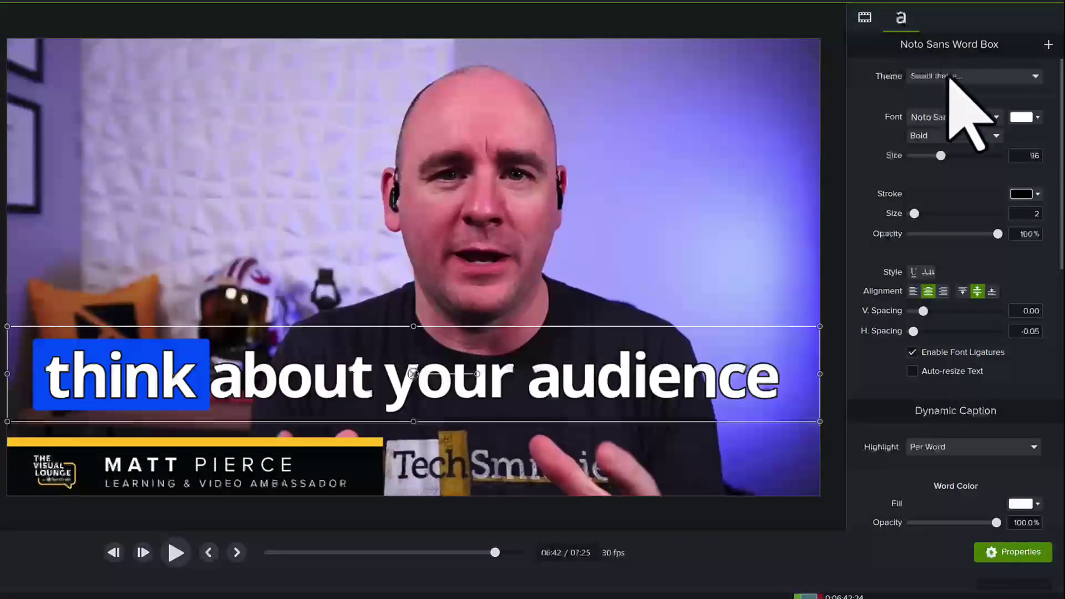
{"action": "left_click", "coordinate": [987, 119]}
{"action": "left_click", "coordinate": [965, 221]}
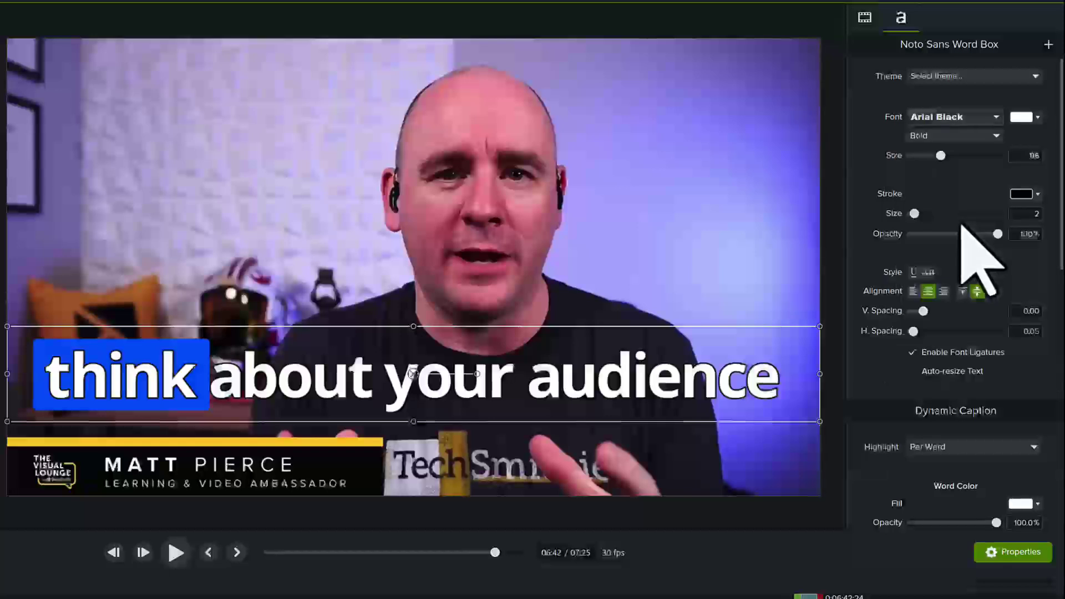
{"action": "left_click_drag", "start_coordinate": [941, 157], "coordinate": [947, 159]}
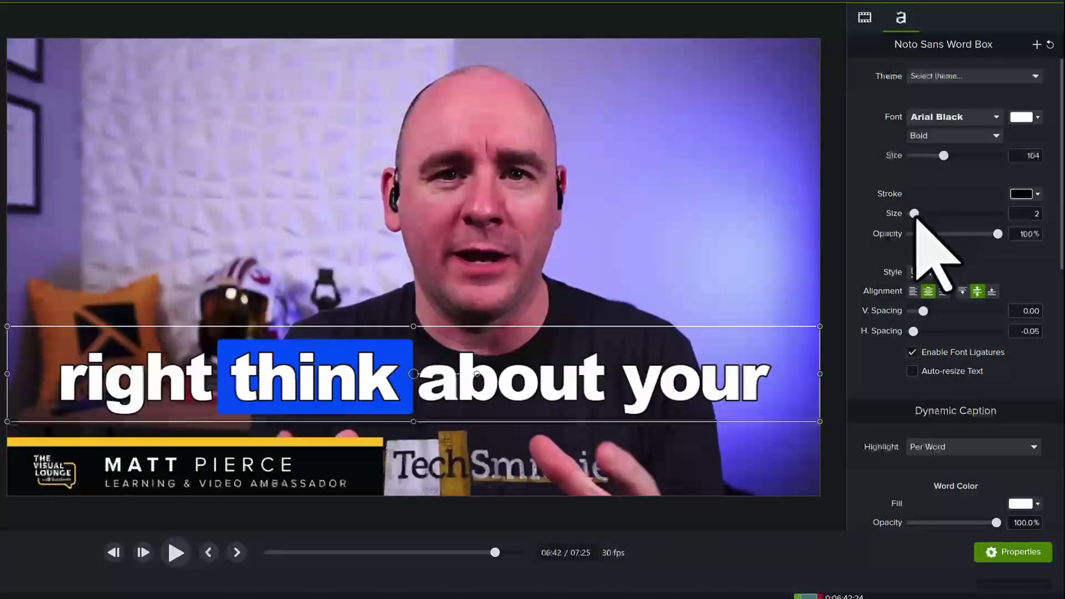
{"action": "left_click_drag", "start_coordinate": [916, 215], "coordinate": [919, 213]}
{"action": "left_click_drag", "start_coordinate": [914, 331], "coordinate": [916, 334]}
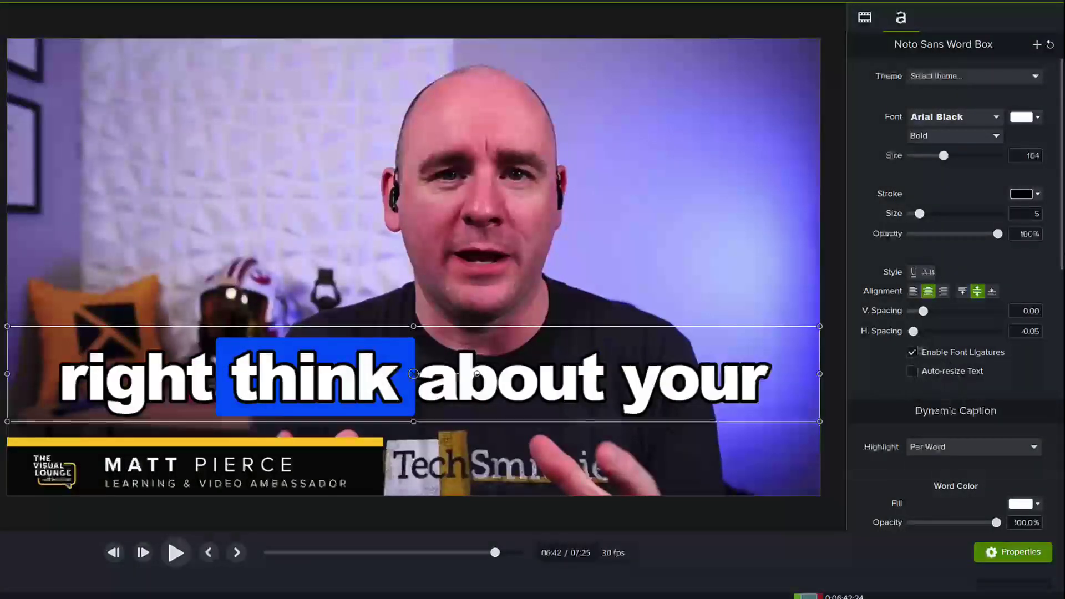
Step: Dim upcoming words to 41.5% opacity and sample #7E8AFF as the highlight background
{"action": "scroll", "coordinate": [943, 333], "scroll_direction": "down", "scroll_amount": 5}
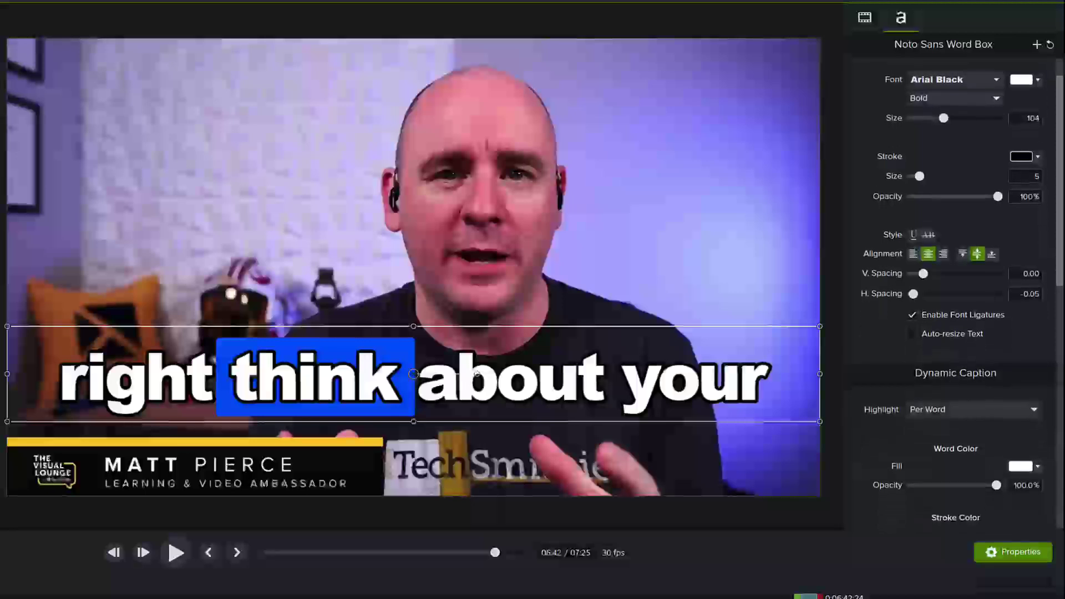
{"action": "scroll", "coordinate": [957, 294], "scroll_direction": "down", "scroll_amount": 3}
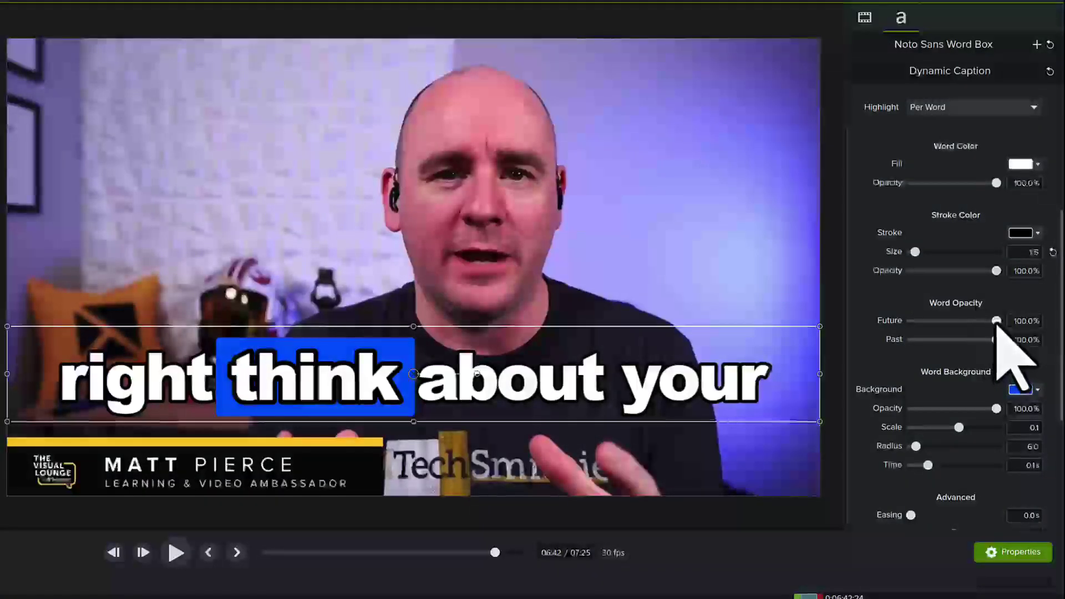
{"action": "left_click_drag", "start_coordinate": [994, 324], "coordinate": [976, 324]}
{"action": "left_click_drag", "start_coordinate": [962, 325], "coordinate": [947, 325]}
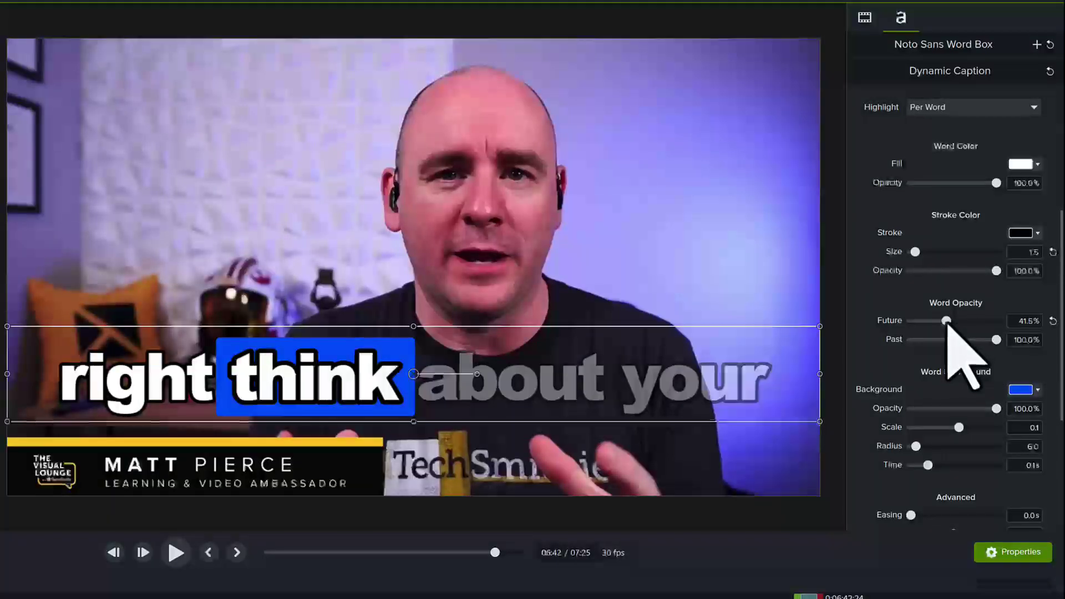
{"action": "left_click", "coordinate": [1021, 390]}
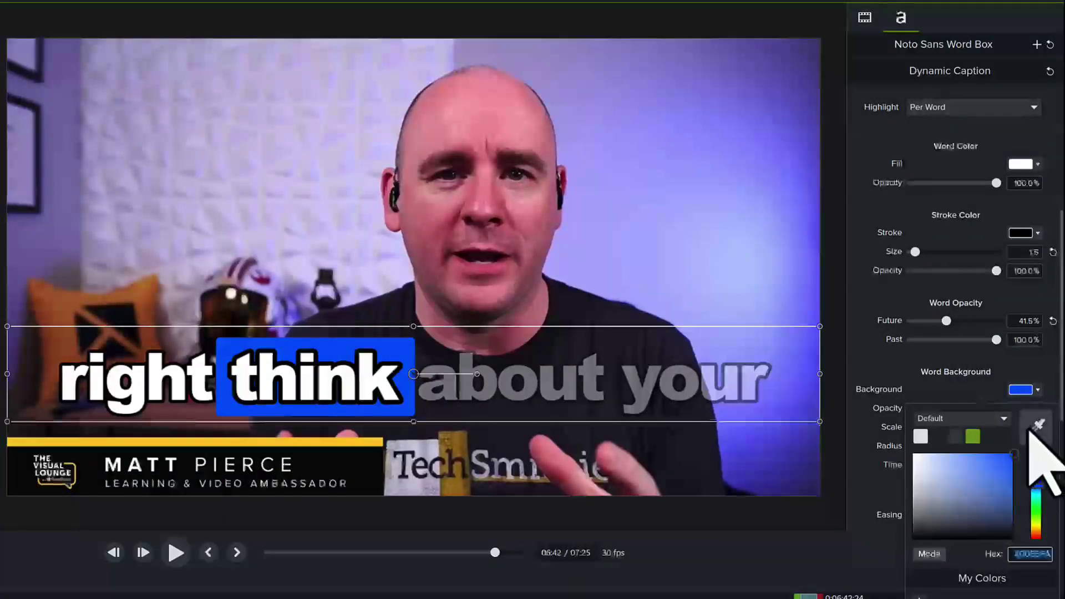
{"action": "left_click", "coordinate": [1034, 428]}
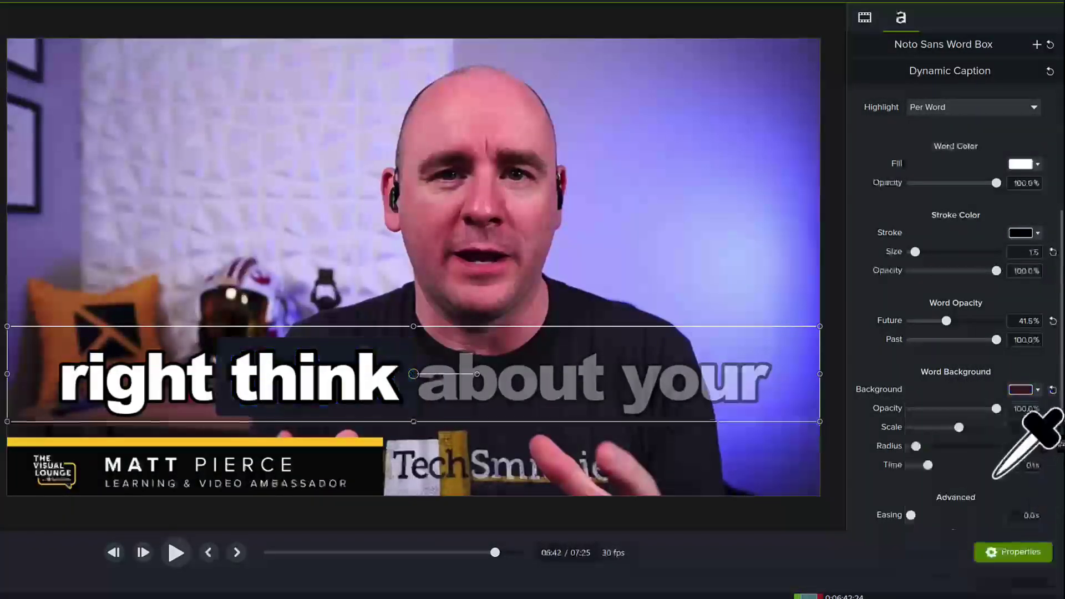
{"action": "left_click", "coordinate": [803, 286]}
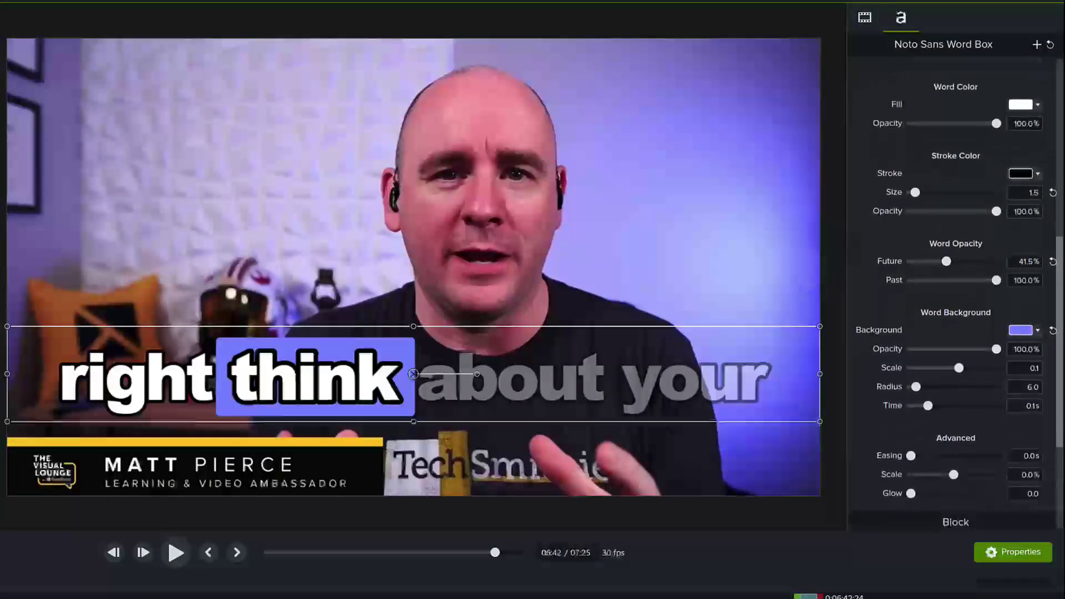
Step: Try a larger highlighted-word scale, reset it to 0%, and play the caption preview
{"action": "scroll", "coordinate": [955, 294], "scroll_direction": "down", "scroll_amount": 5}
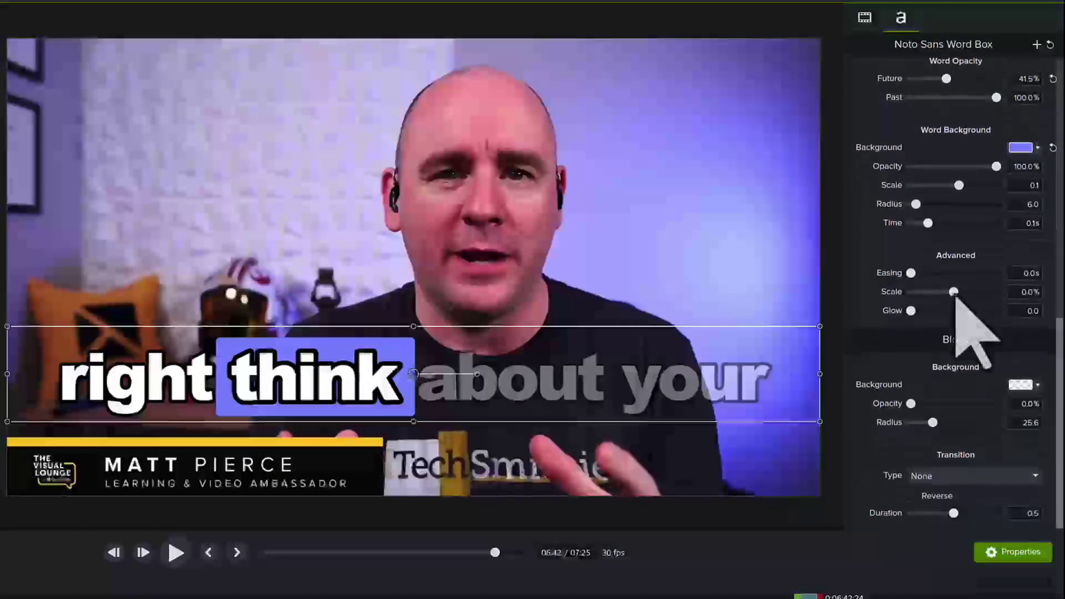
{"action": "left_click_drag", "start_coordinate": [954, 293], "coordinate": [958, 294]}
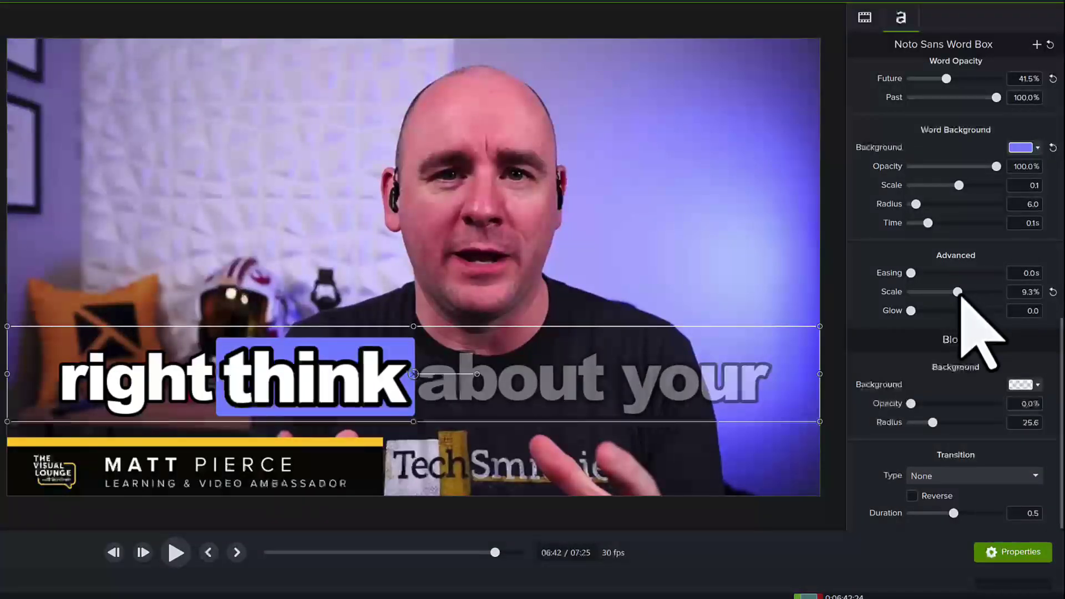
{"action": "left_click", "coordinate": [1052, 292]}
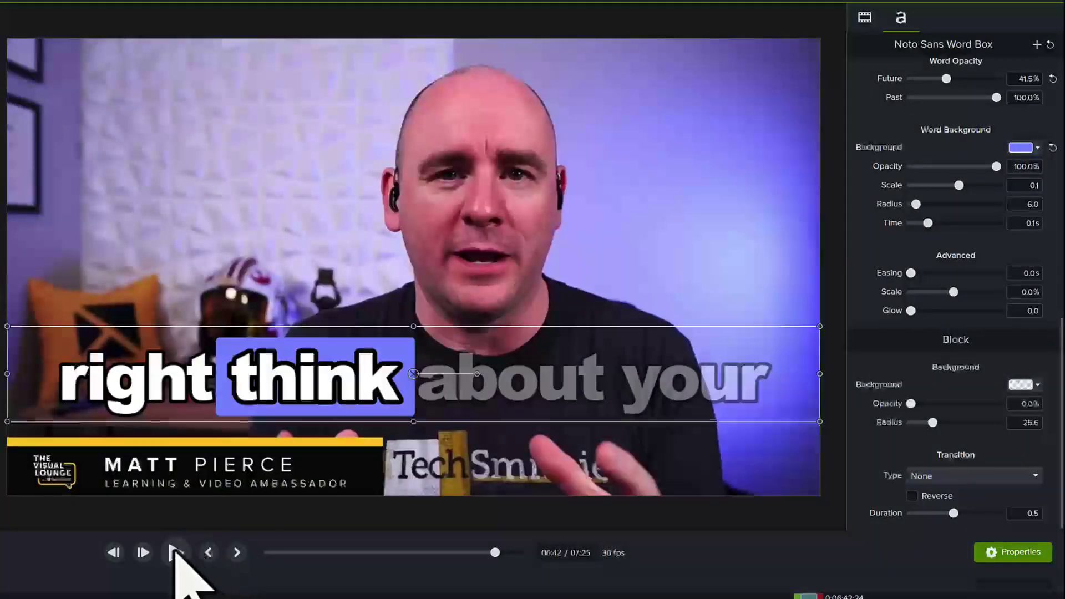
{"action": "left_click", "coordinate": [176, 553]}
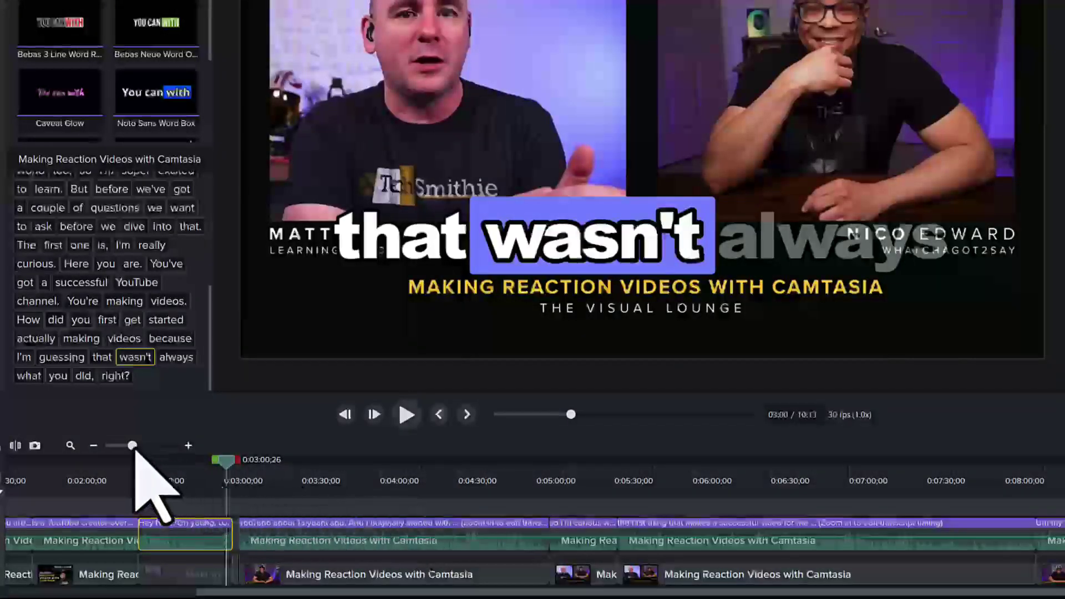
{"action": "left_click_drag", "start_coordinate": [134, 447], "coordinate": [172, 447]}
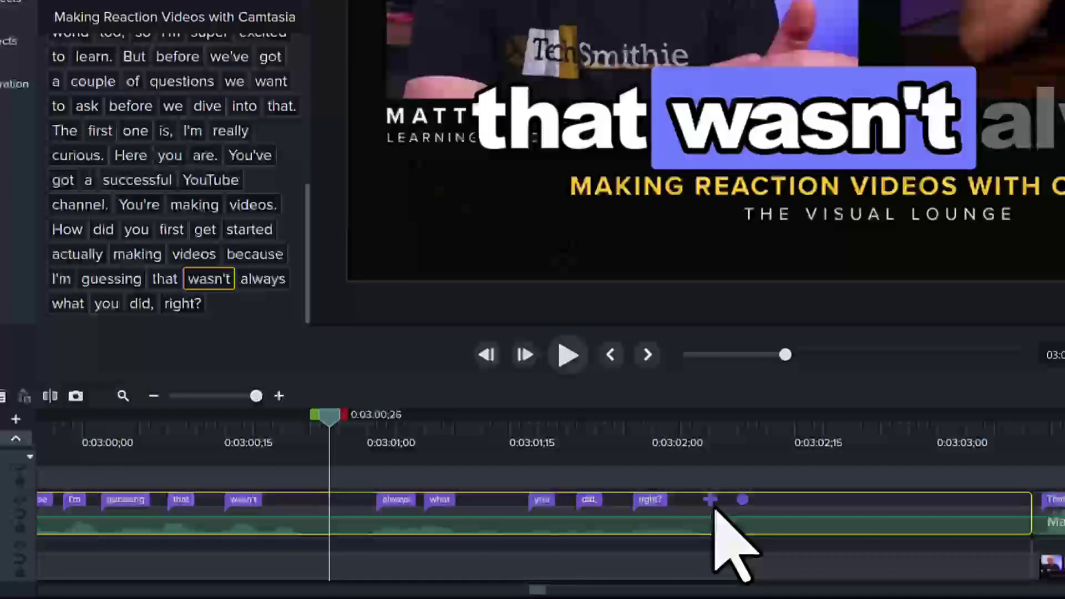
{"action": "left_click", "coordinate": [712, 501]}
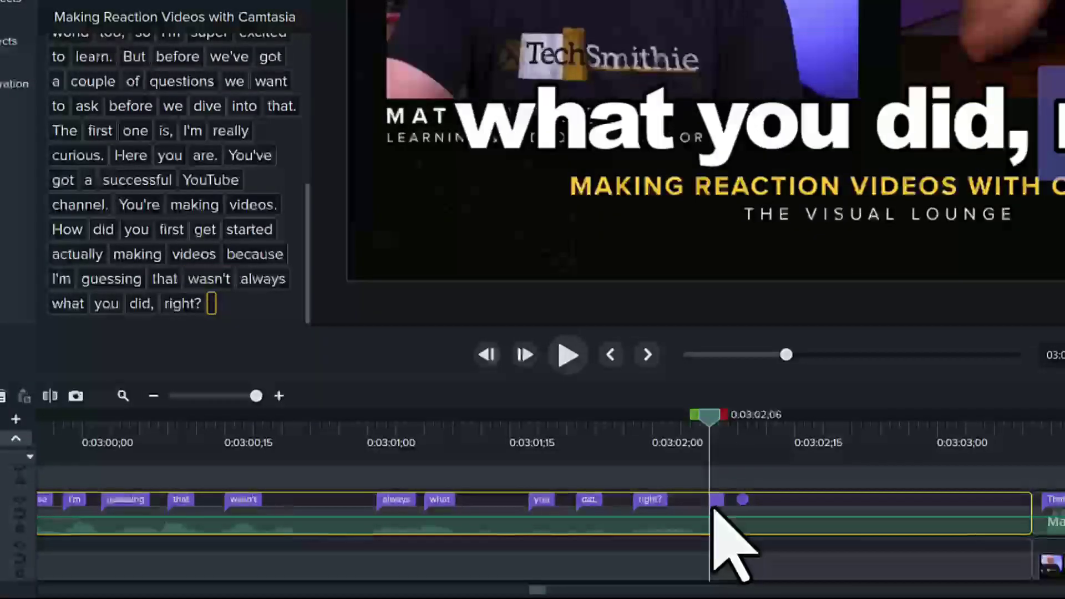
{"action": "left_click", "coordinate": [212, 308]}
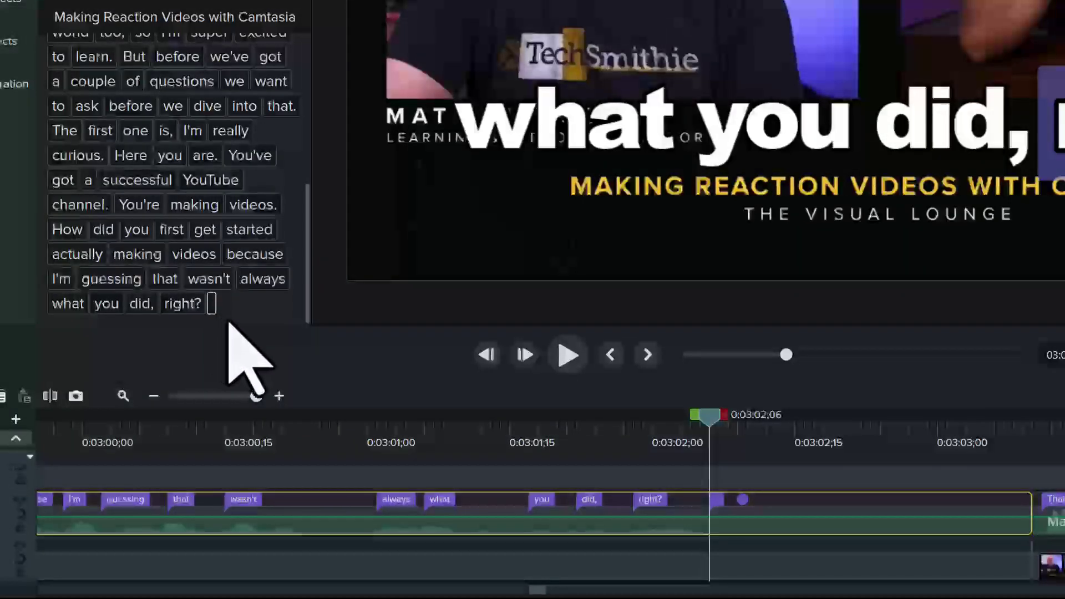
{"action": "type", "text": "Example"}
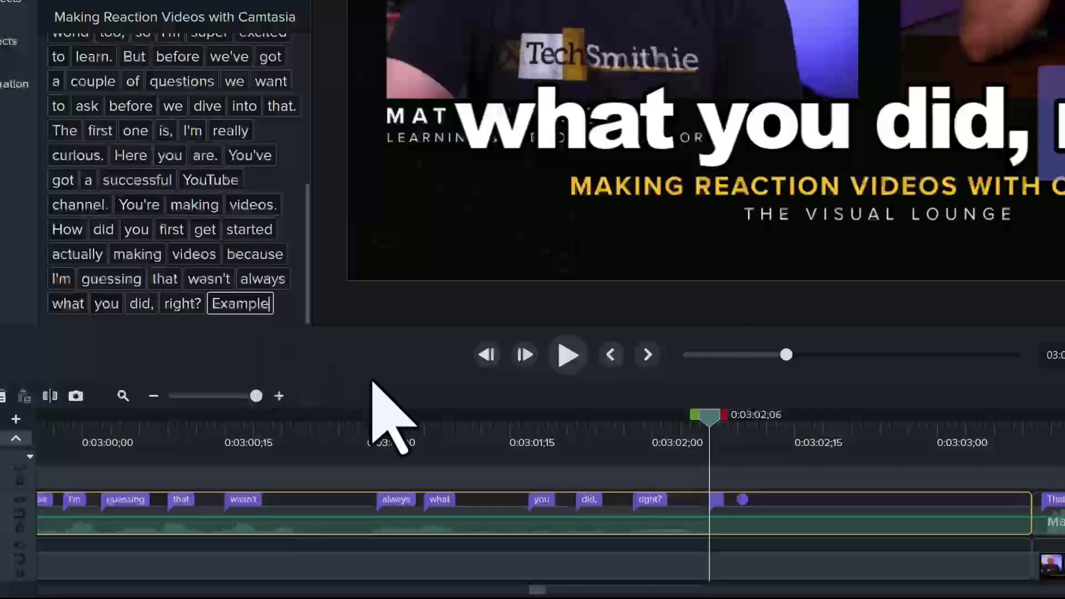
{"action": "left_click", "coordinate": [718, 503]}
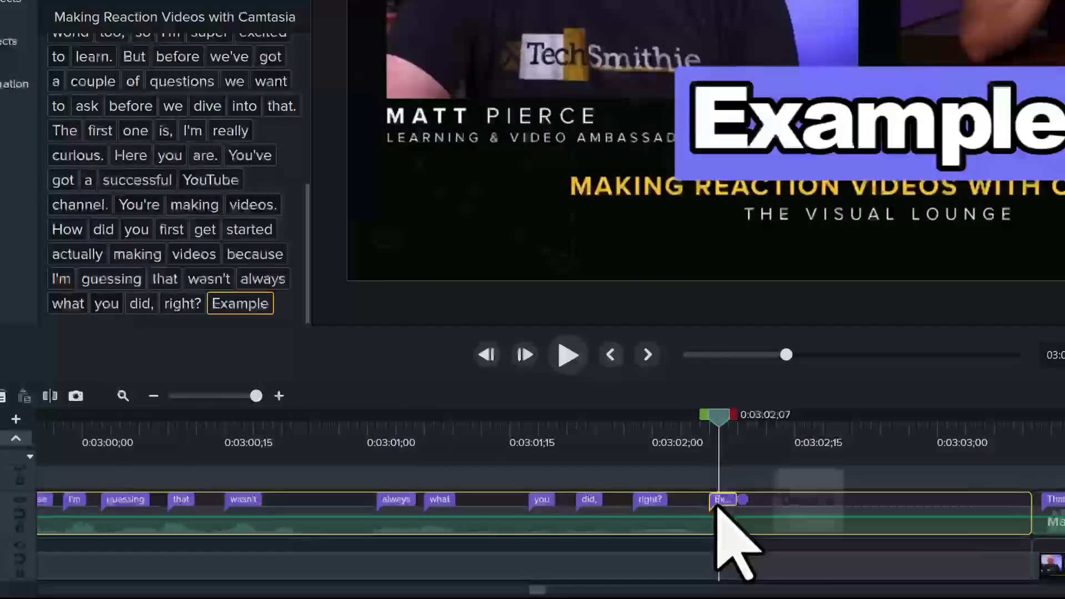
{"action": "key", "text": "Delete"}
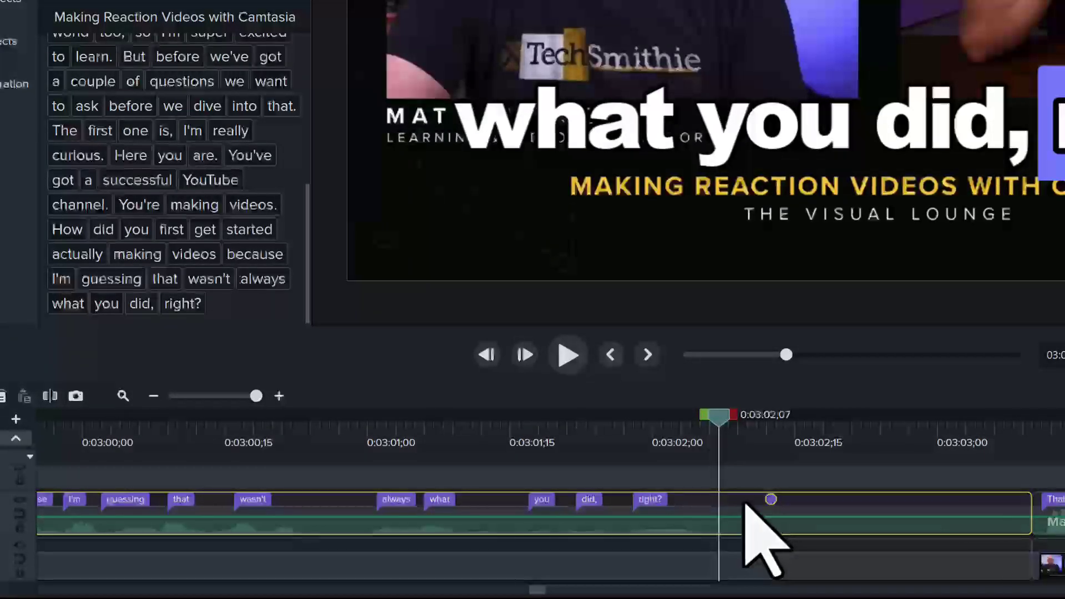
Step: Shift the 'right?' caption's start later and move the playhead to 0:03:02;15
{"action": "mouse_move", "coordinate": [643, 501]}
{"action": "left_mouse_down"}
{"action": "mouse_move", "coordinate": [764, 500]}
{"action": "mouse_move", "coordinate": [639, 501]}
{"action": "left_mouse_up"}
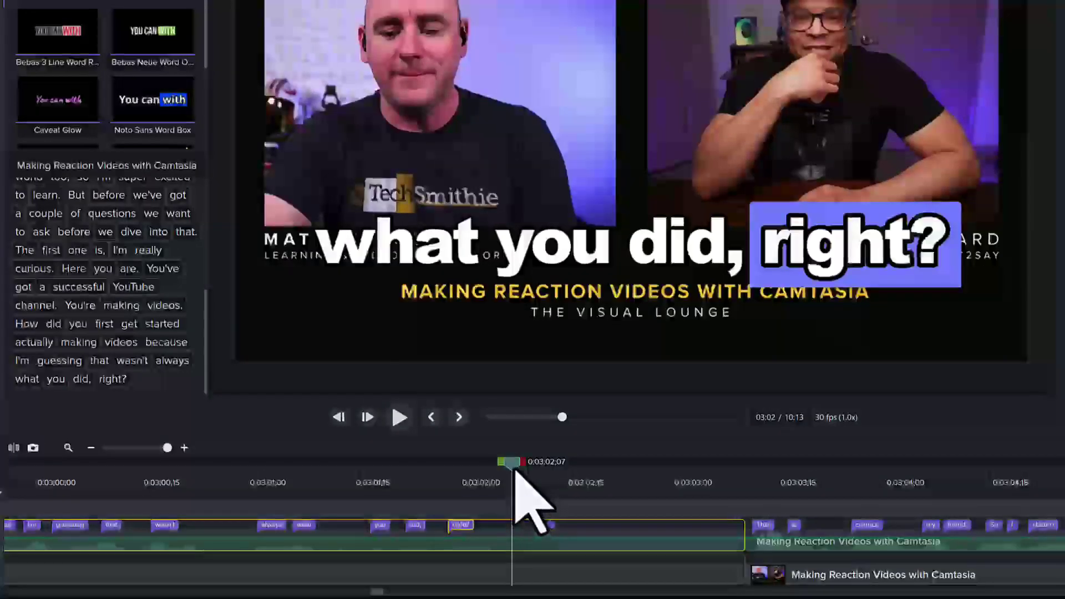
{"action": "left_click_drag", "start_coordinate": [515, 470], "coordinate": [572, 470]}
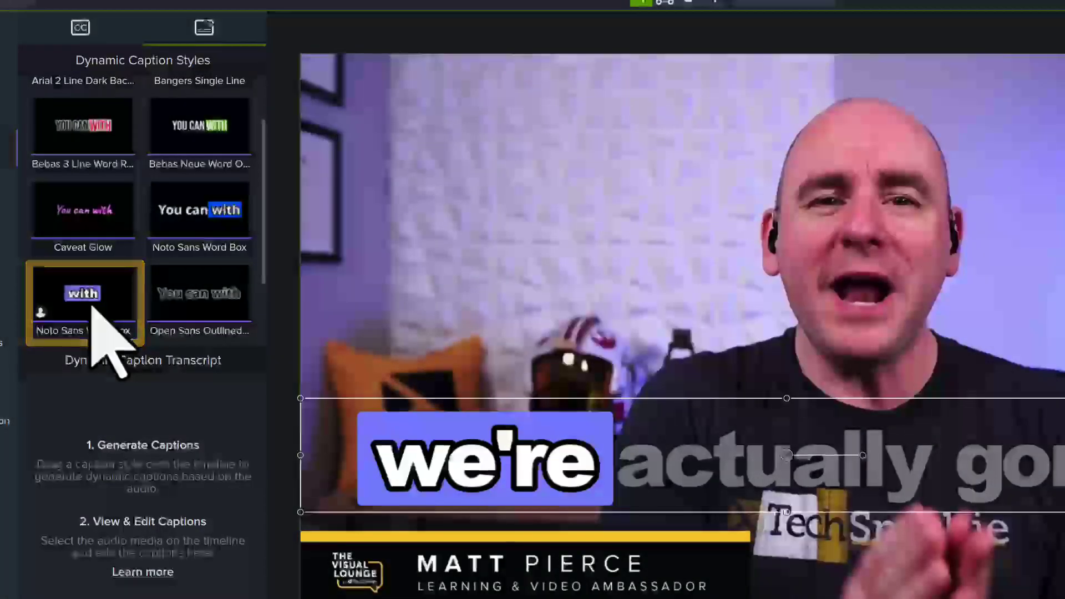
Step: Rename the custom Noto Sans caption style to 'Podcast'
{"action": "right_click", "coordinate": [94, 306]}
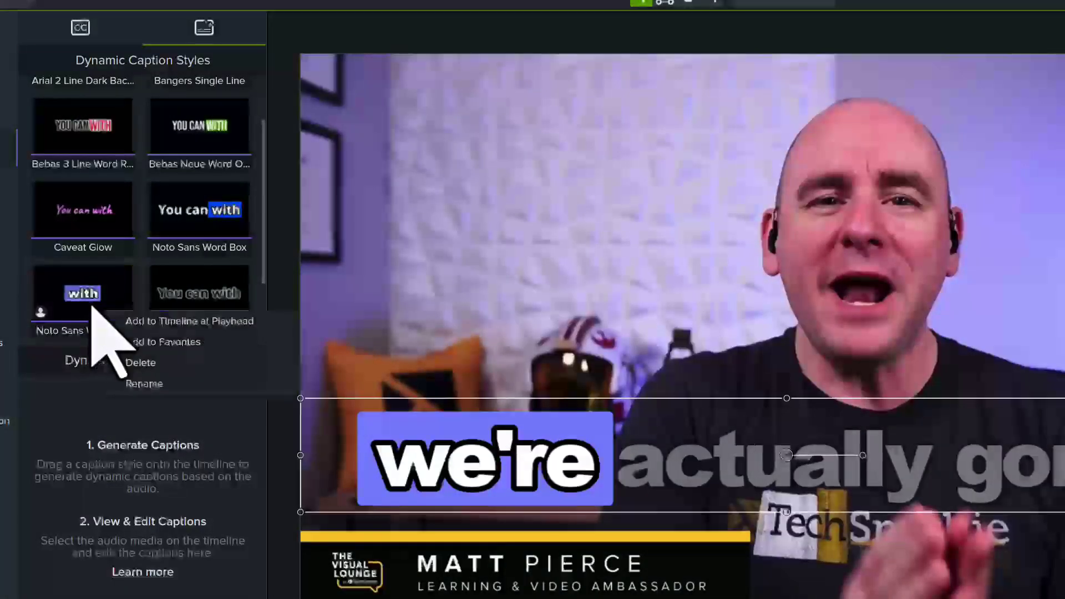
{"action": "left_click", "coordinate": [183, 387]}
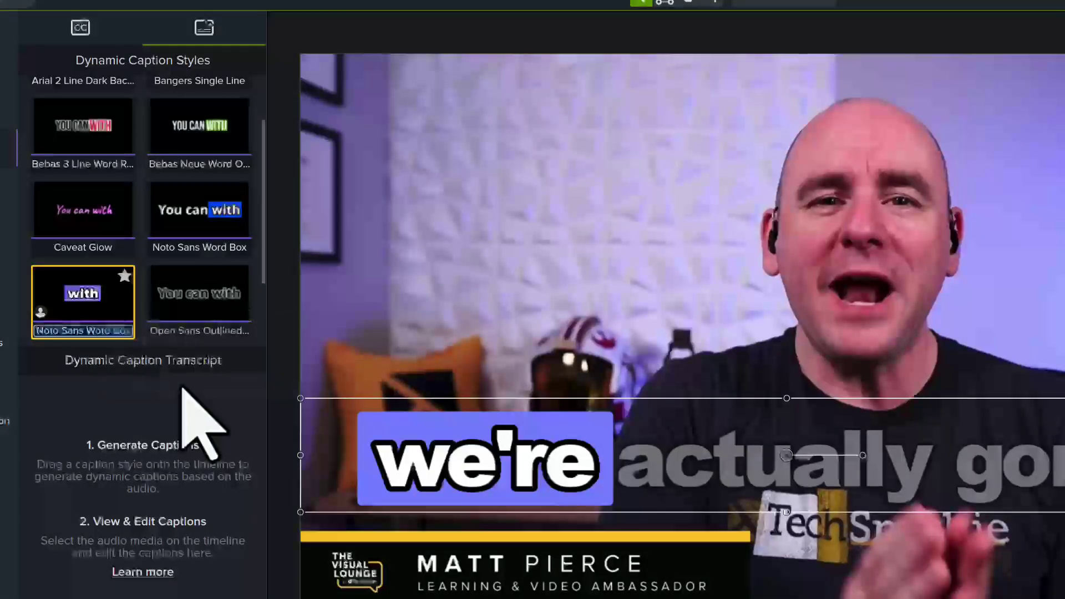
{"action": "type", "text": "Podcast"}
{"action": "key", "text": "Return"}
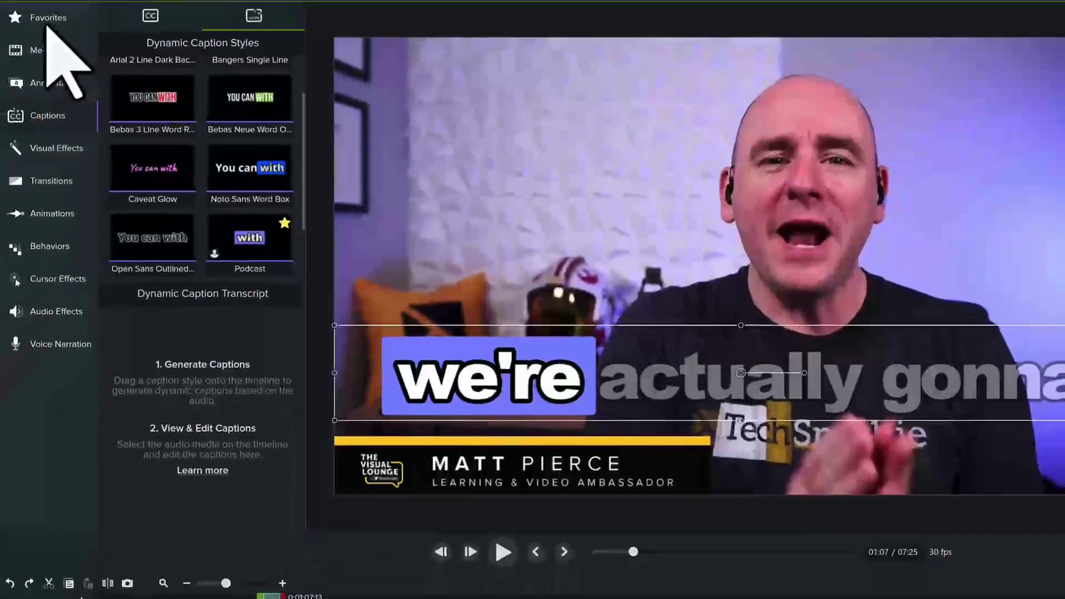
Step: Show Favorites and add the Track 3 caption clip to the library as 'Podcast Dynamic Captions'
{"action": "left_click", "coordinate": [47, 25]}
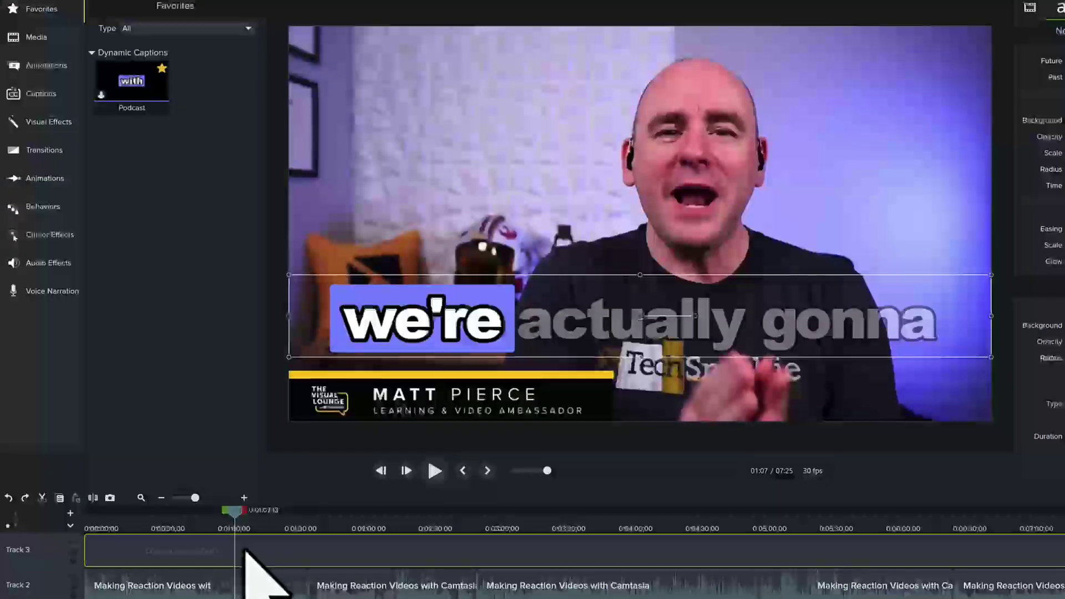
{"action": "right_click", "coordinate": [244, 551]}
{"action": "left_click", "coordinate": [358, 526]}
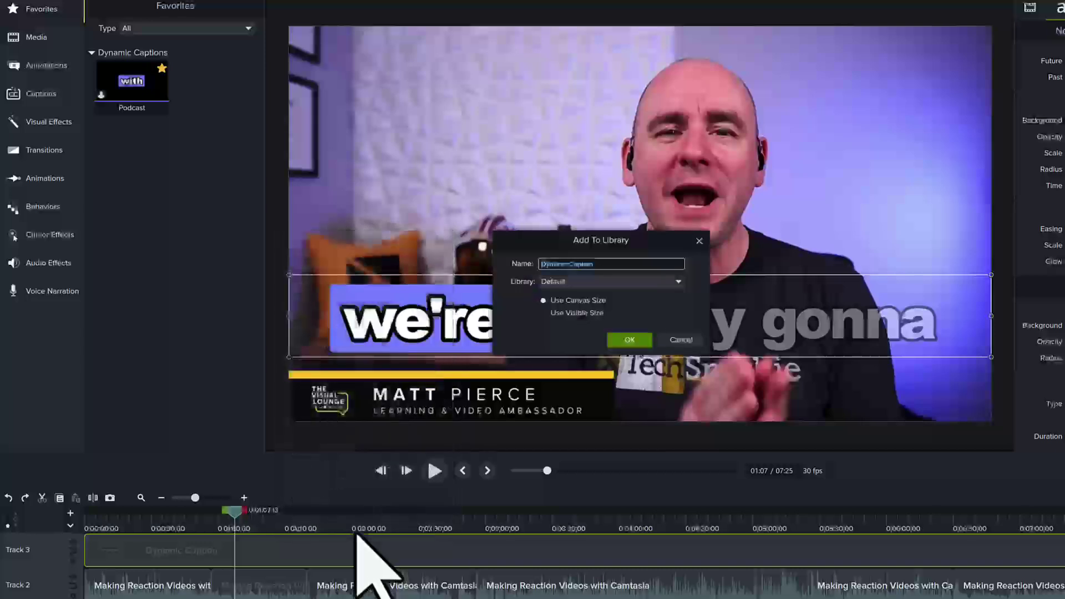
{"action": "type", "text": "Podcast"}
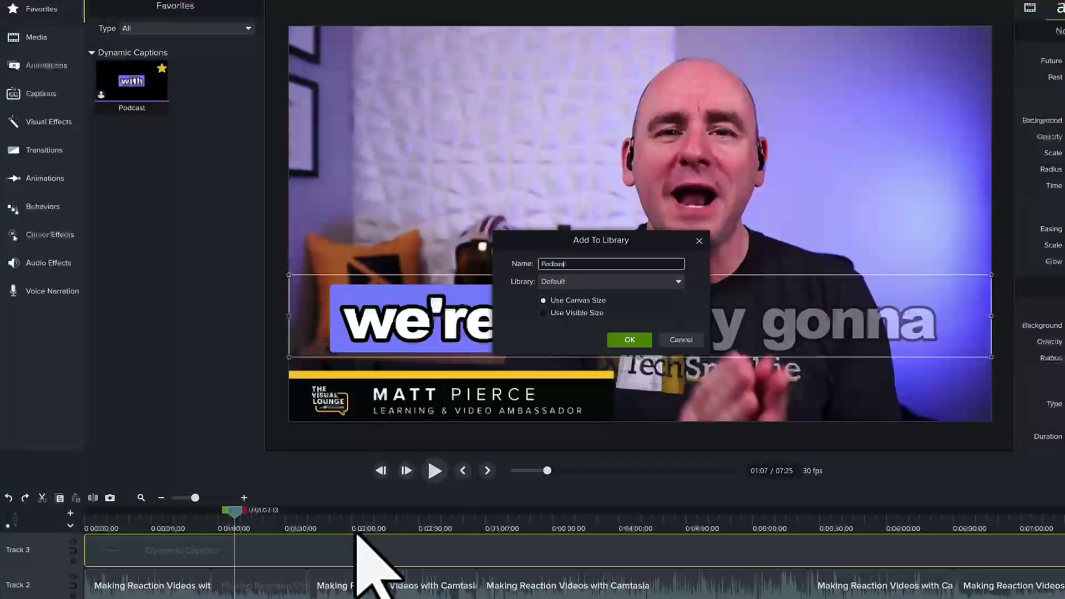
{"action": "type", "text": " Dynamic Captions"}
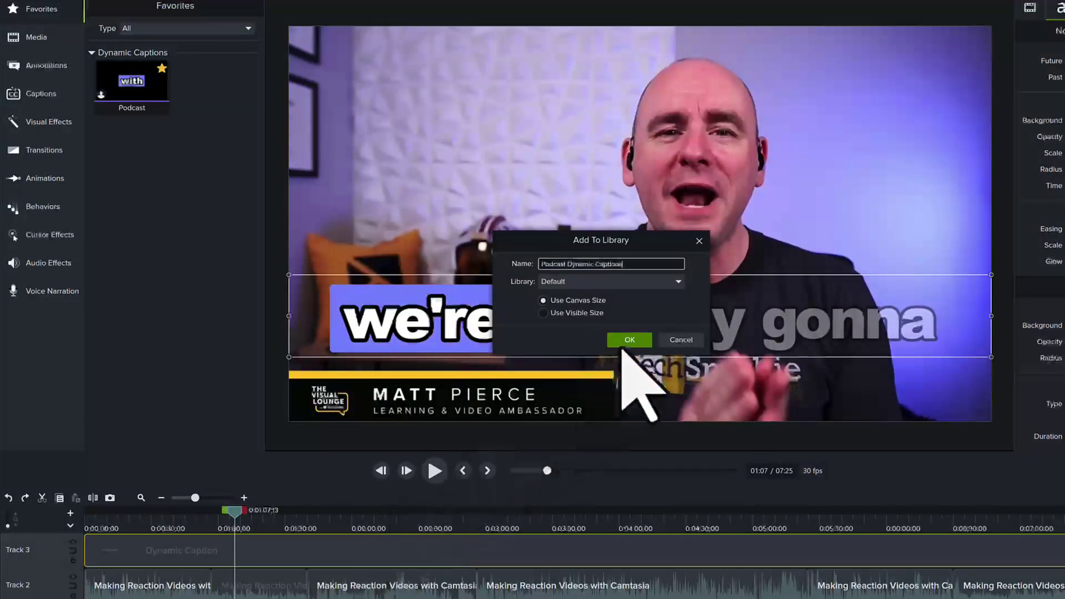
{"action": "left_click", "coordinate": [629, 340]}
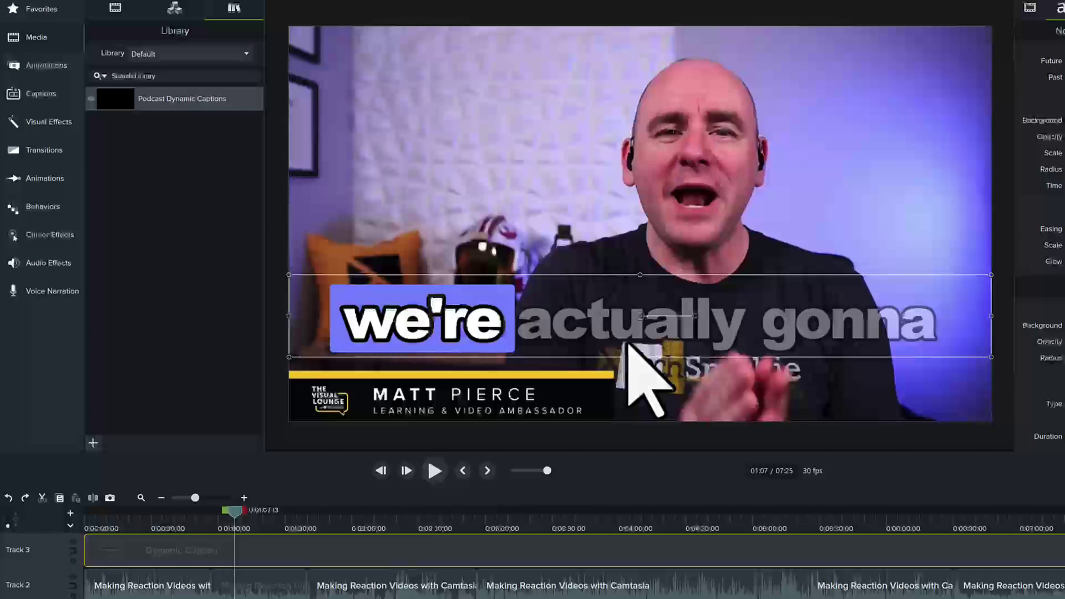